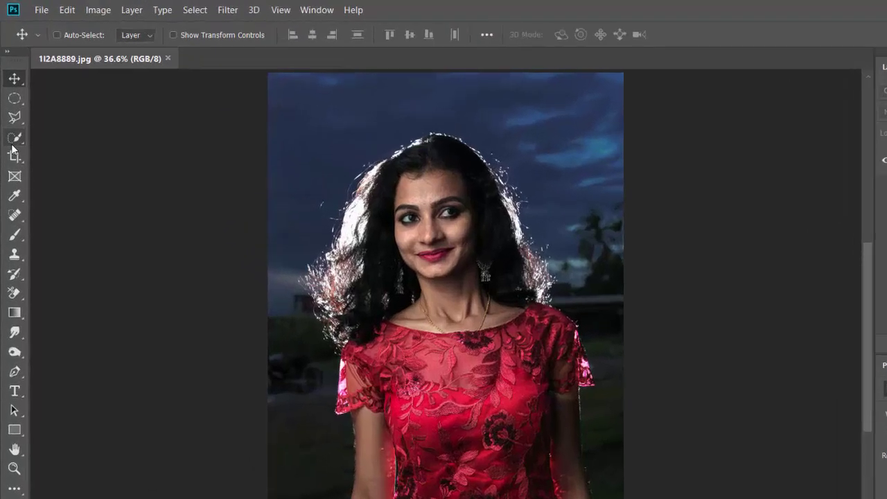
With the Quick Selection Tool active, run Select Subject to select the woman in the red dress.
click(11, 105)
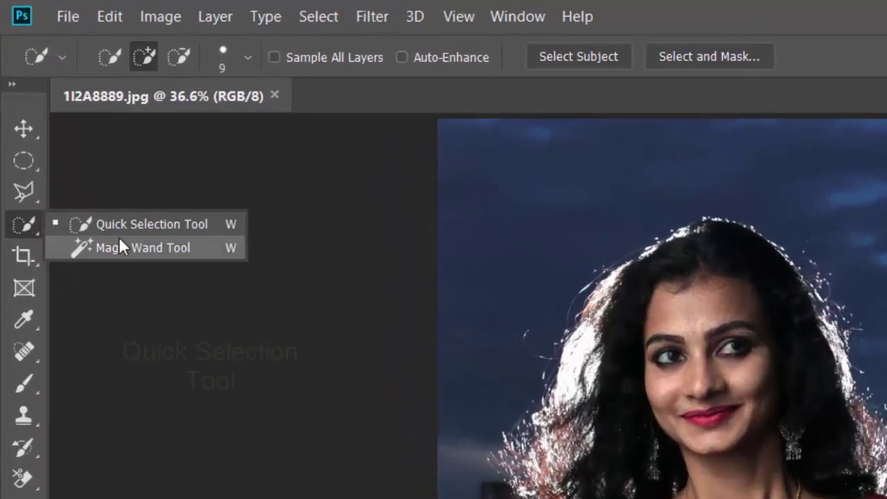
click(124, 225)
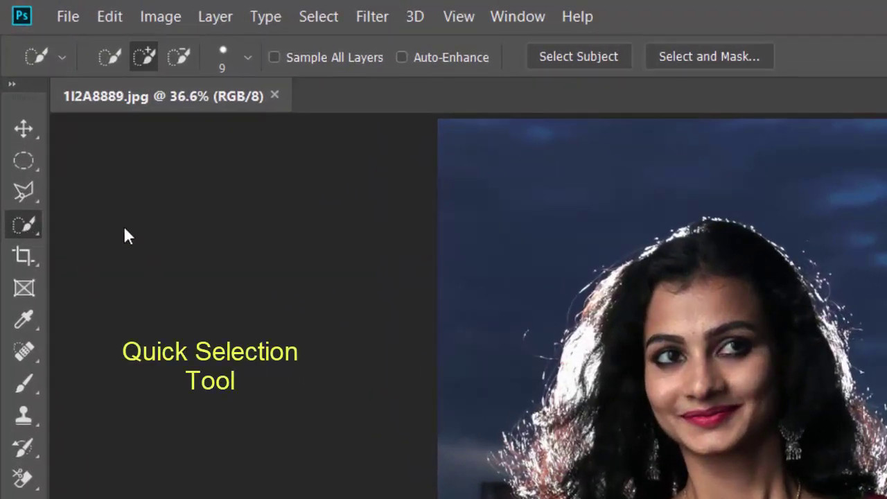
click(586, 58)
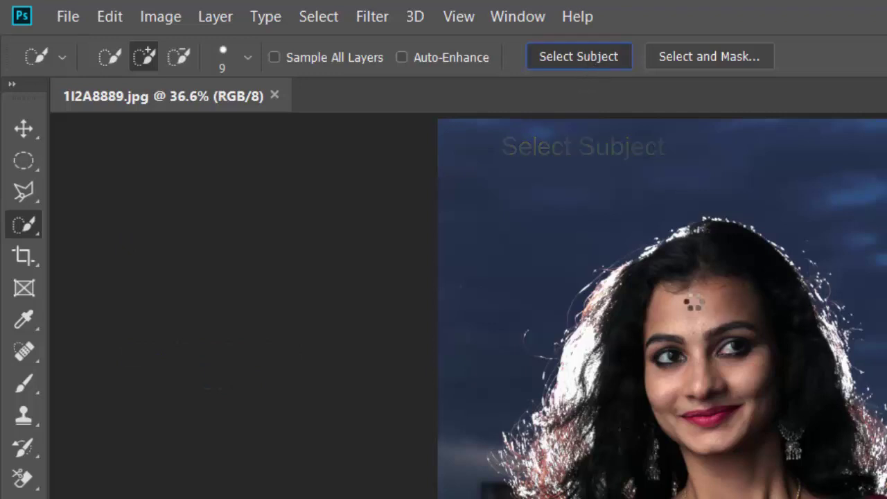
Open Select and Mask and preview the selection in Overlay view at 36% opacity.
click(709, 57)
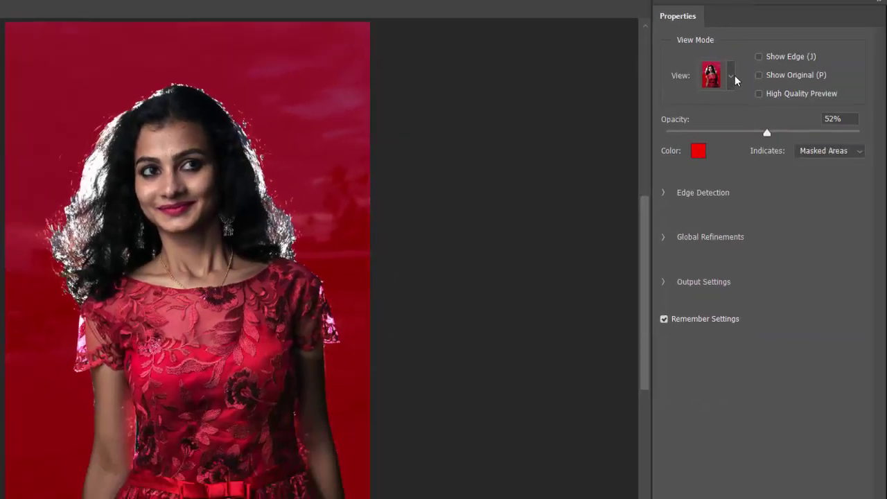
click(732, 77)
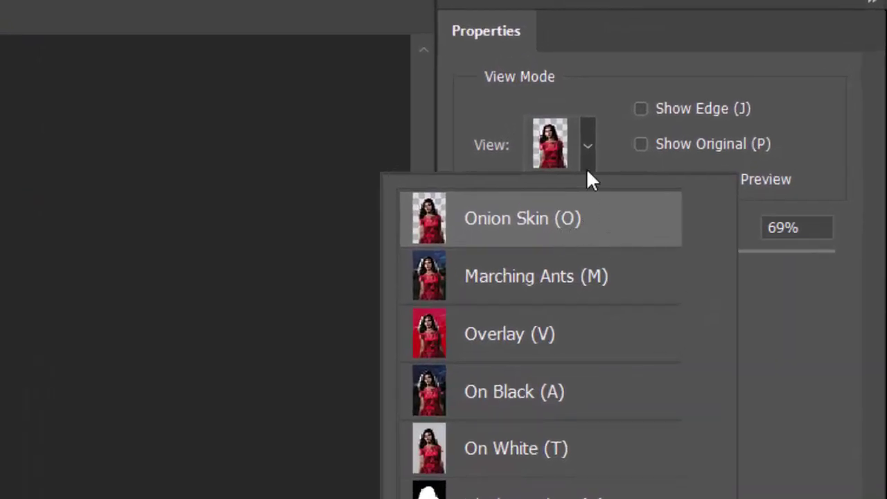
click(552, 351)
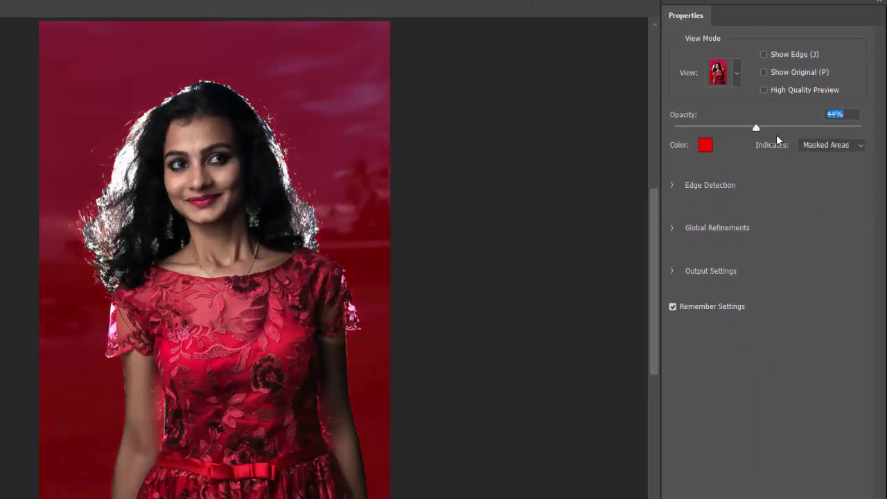
click(779, 128)
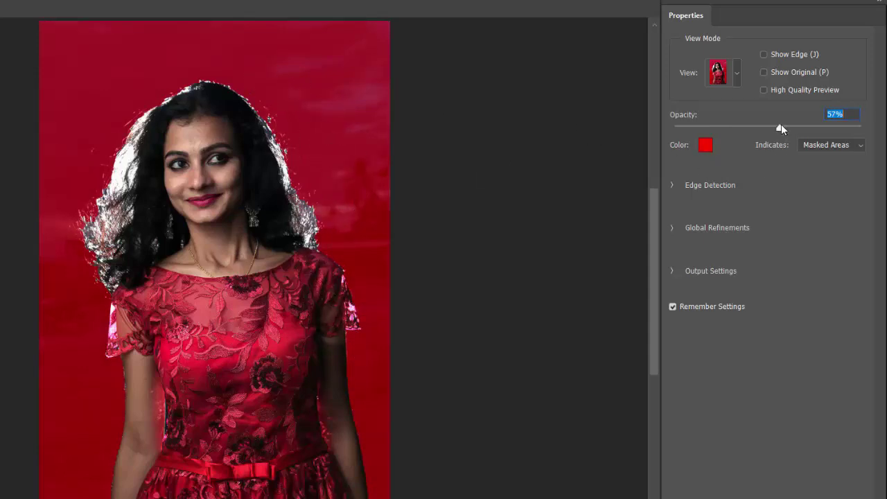
mouse_move(781, 127)
mouse_down()
mouse_move(713, 127)
mouse_move(740, 128)
mouse_up()
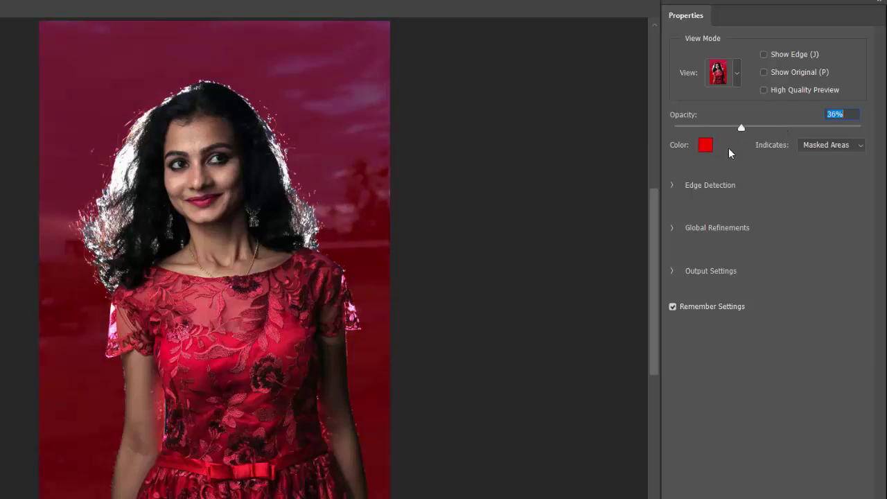
Change the overlay colour to dark navy #071049 at about 57% opacity, and zoom into the face.
click(705, 145)
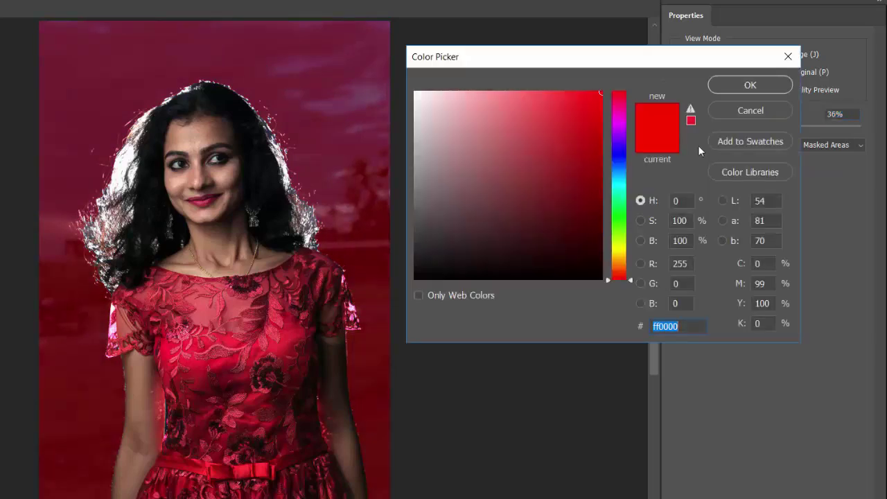
click(622, 159)
click(582, 167)
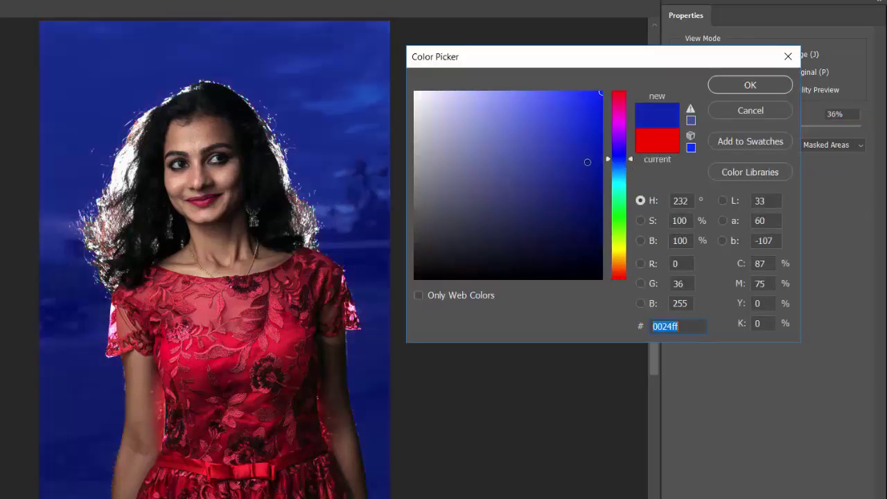
drag(574, 199, 584, 230)
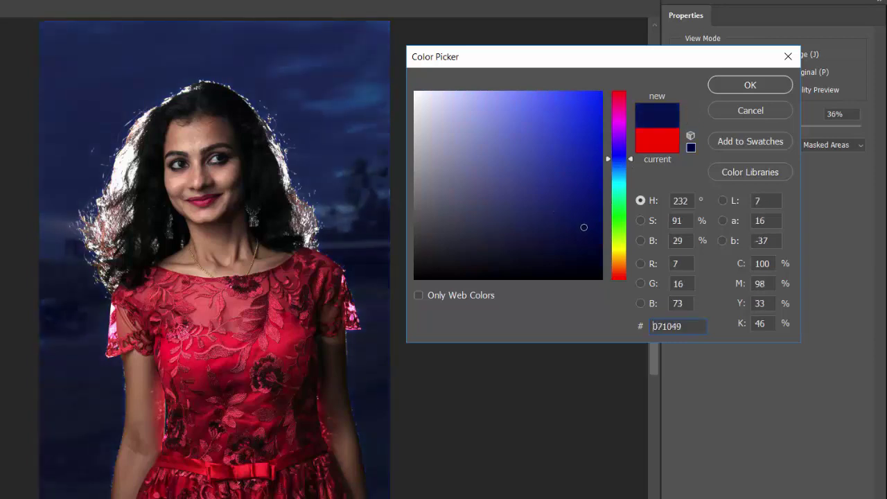
click(747, 86)
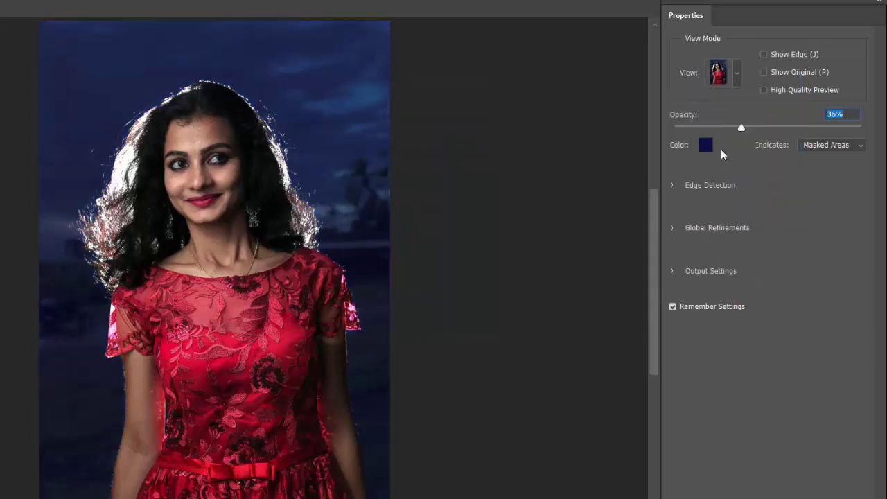
drag(747, 130, 780, 129)
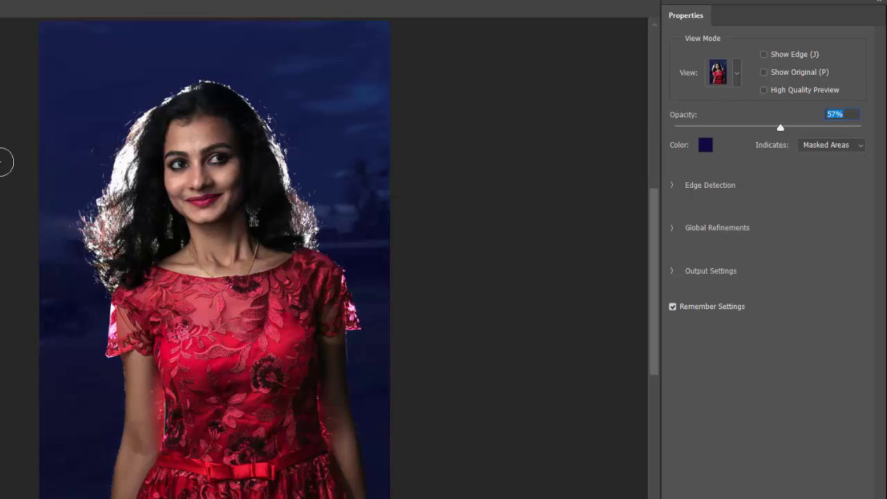
drag(100, 128, 422, 231)
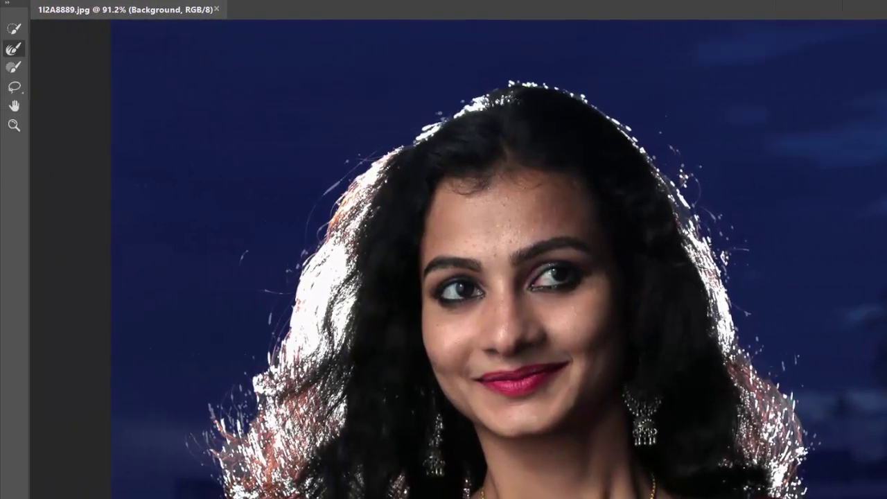
Paint the Refine Edge Brush along the hair outline, left side first, then crown to right side.
click(15, 45)
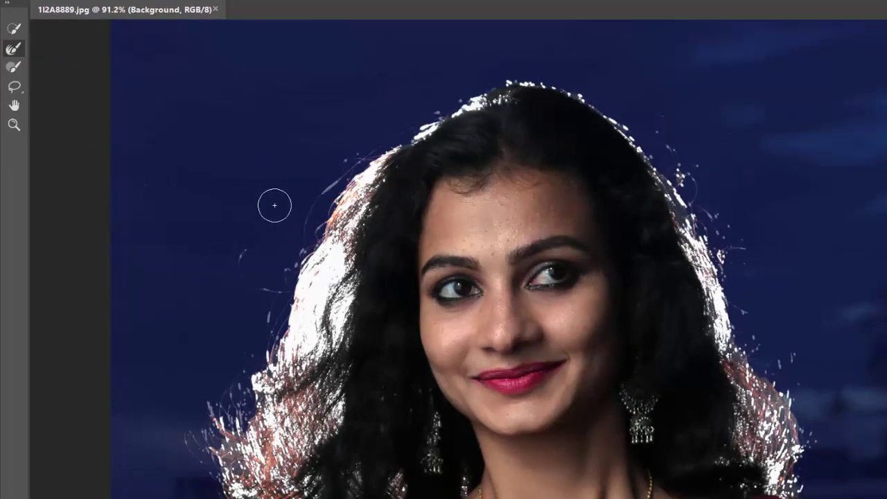
drag(264, 212, 302, 170)
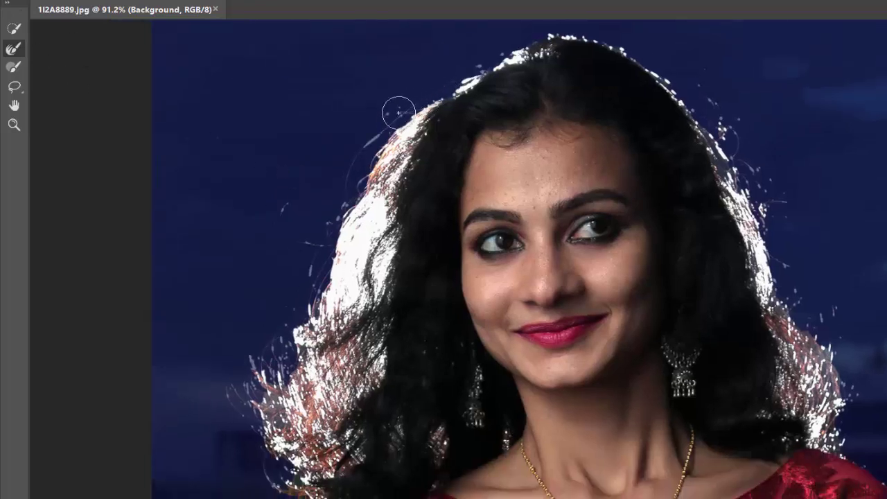
drag(369, 141, 346, 171)
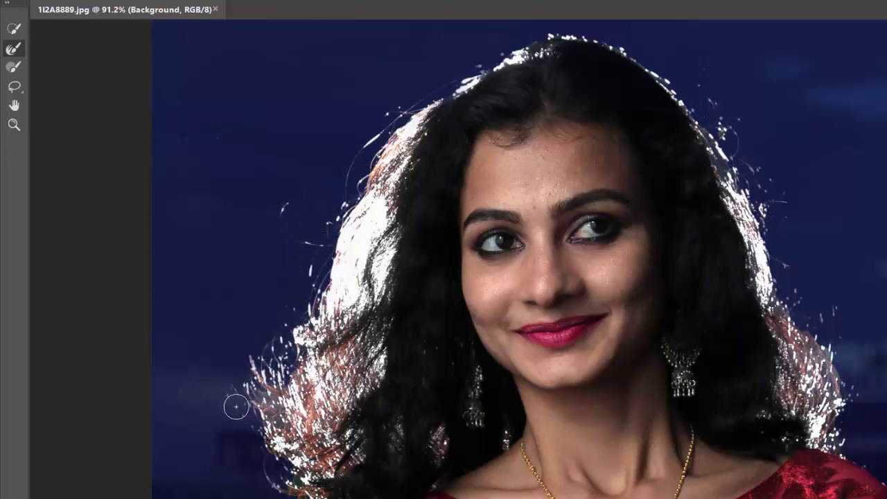
drag(262, 407, 270, 244)
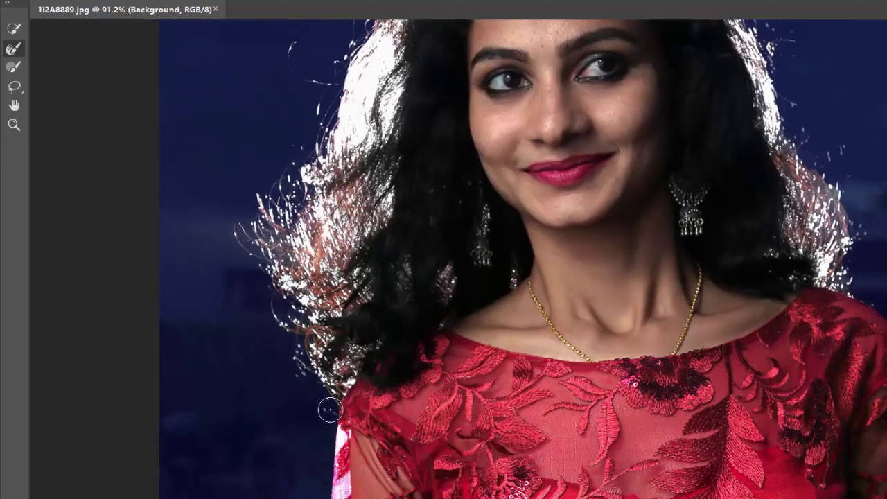
drag(458, 28, 374, 184)
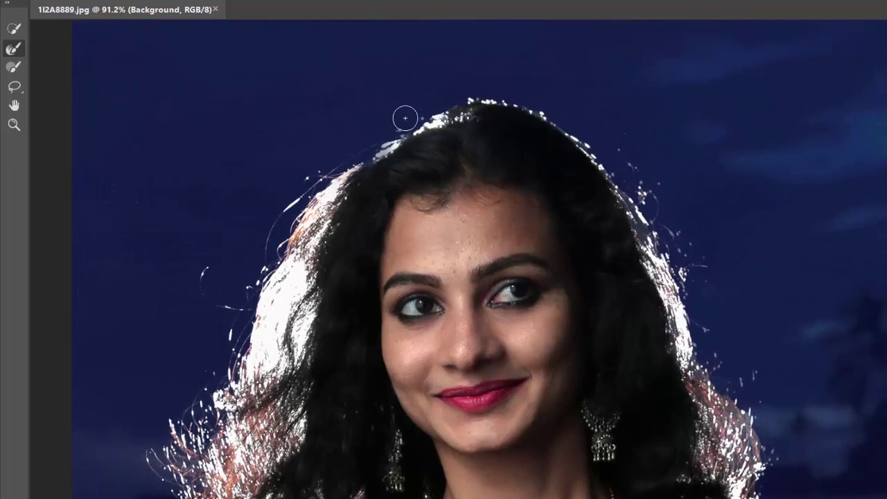
mouse_move(384, 121)
mouse_down()
mouse_move(698, 292)
mouse_move(648, 225)
mouse_move(682, 297)
mouse_up()
drag(741, 393, 558, 239)
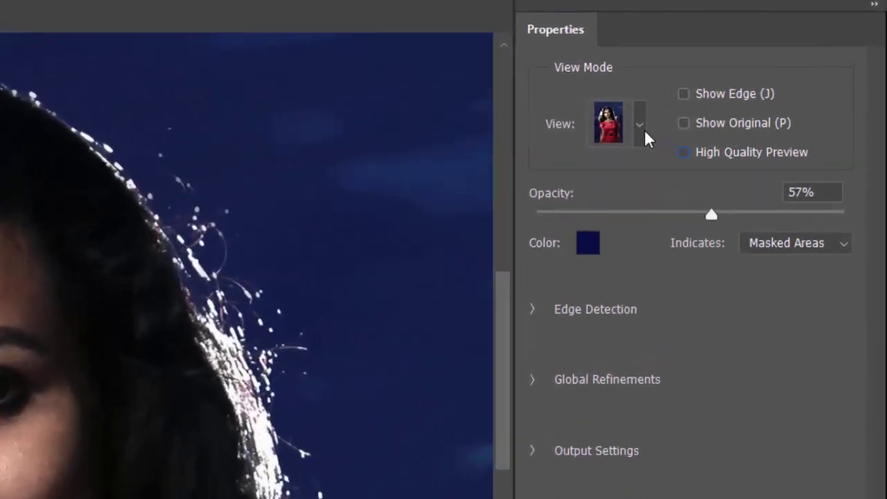
Switch the preview to Black & White and inspect the mask around the hair.
click(859, 78)
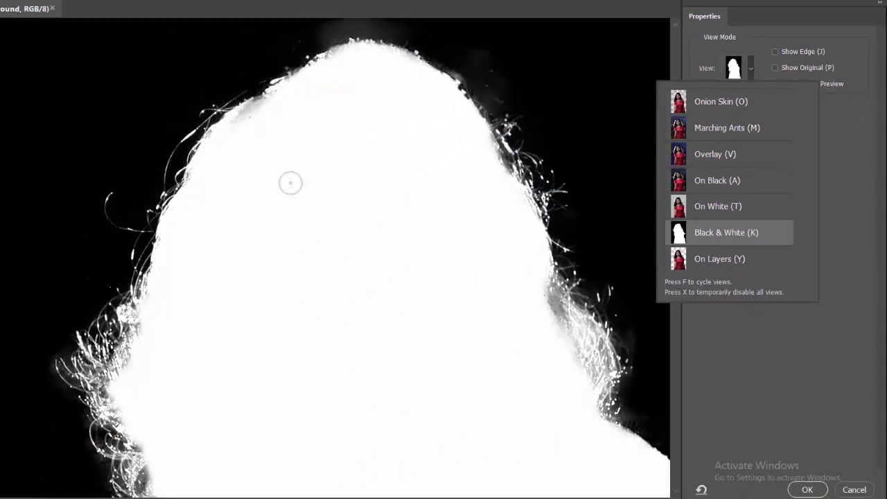
click(155, 239)
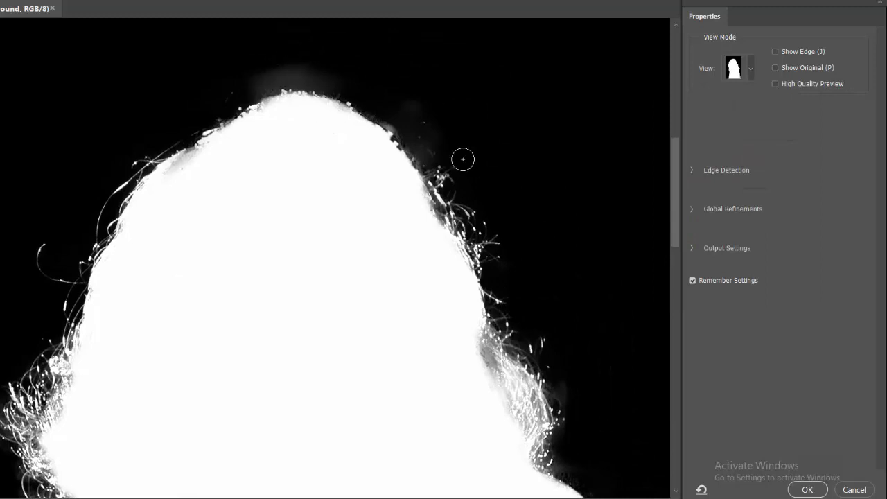
mouse_move(285, 365)
mouse_down()
mouse_move(285, 199)
mouse_move(277, 314)
mouse_up()
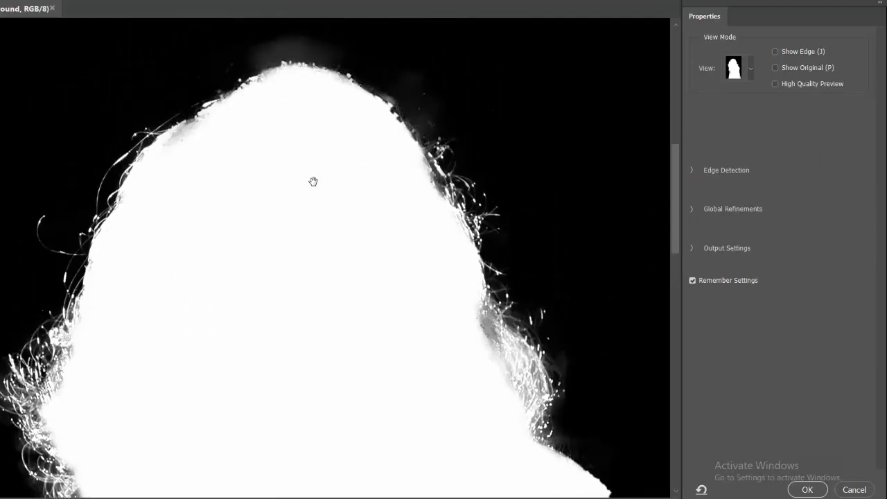
scroll(312, 180, up, 2)
drag(129, 65, 528, 234)
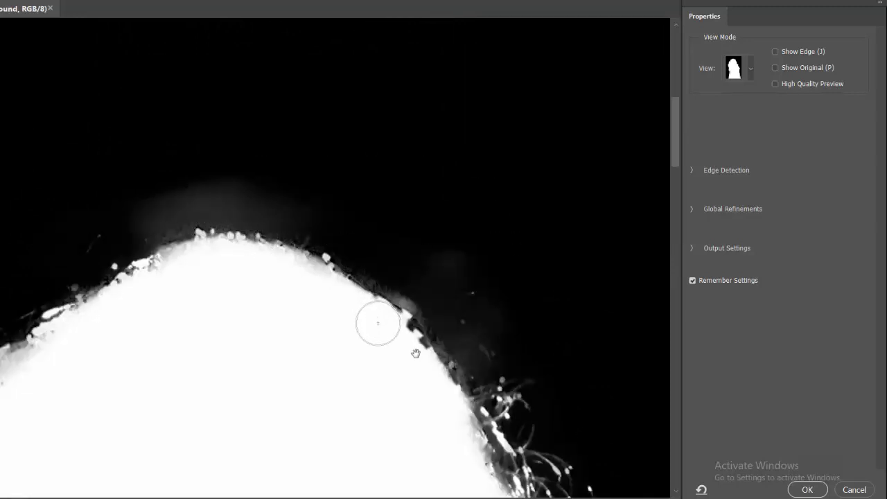
drag(415, 353, 387, 159)
drag(423, 332, 346, 133)
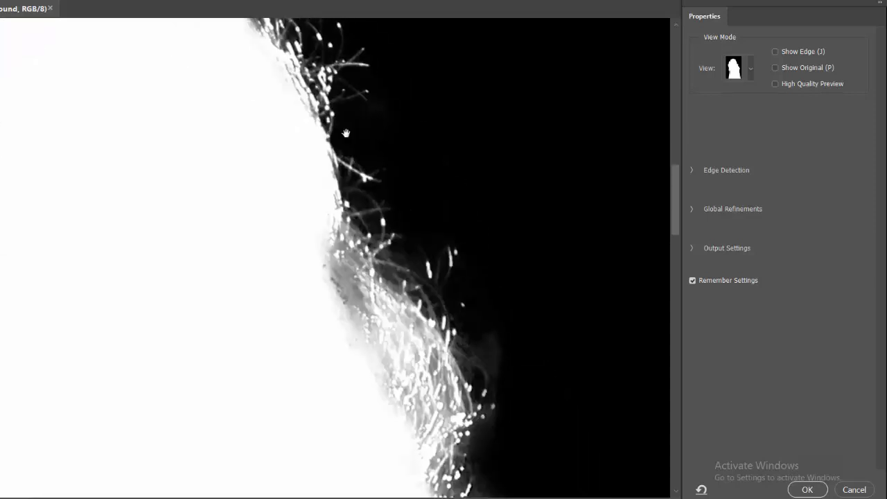
scroll(345, 133, down, 2)
scroll(415, 238, down, 2)
scroll(208, 374, down, 5)
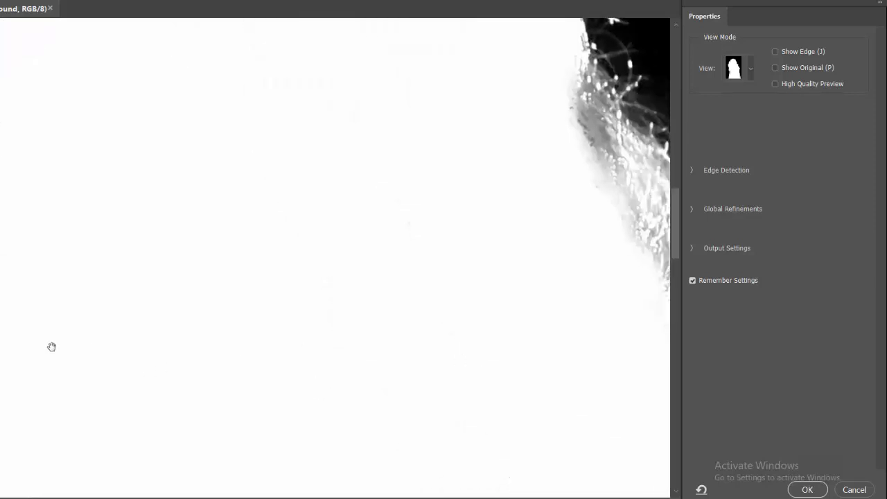
scroll(51, 347, left, 5)
scroll(228, 243, left, 2)
scroll(228, 243, left, 2)
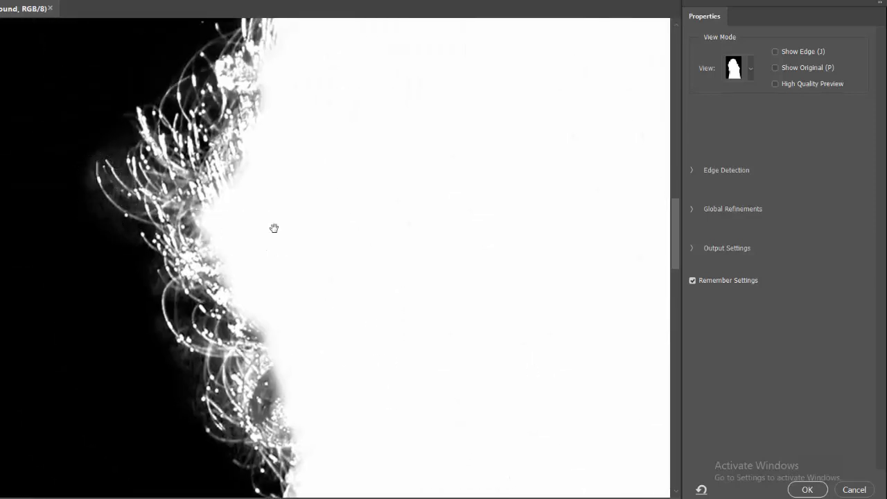
scroll(291, 358, up, 3)
scroll(242, 362, up, 2)
scroll(233, 319, up, 2)
scroll(233, 318, up, 2)
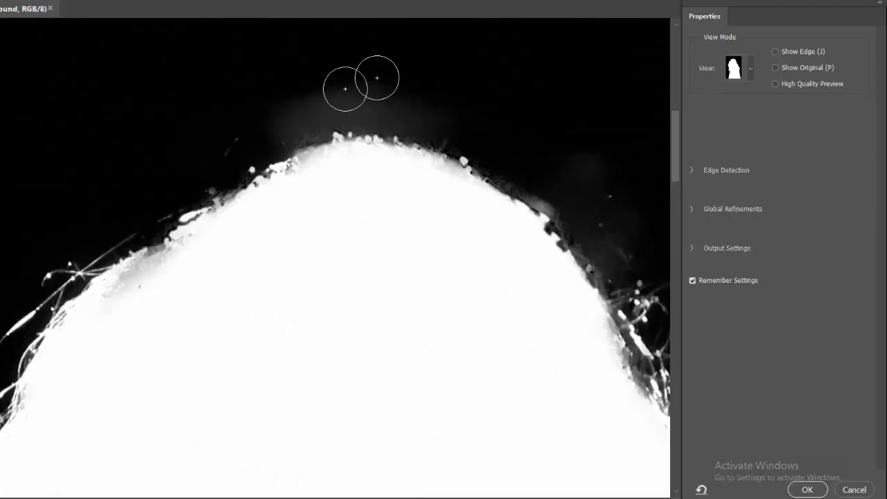
scroll(336, 285, down, 1)
scroll(304, 212, down, 3)
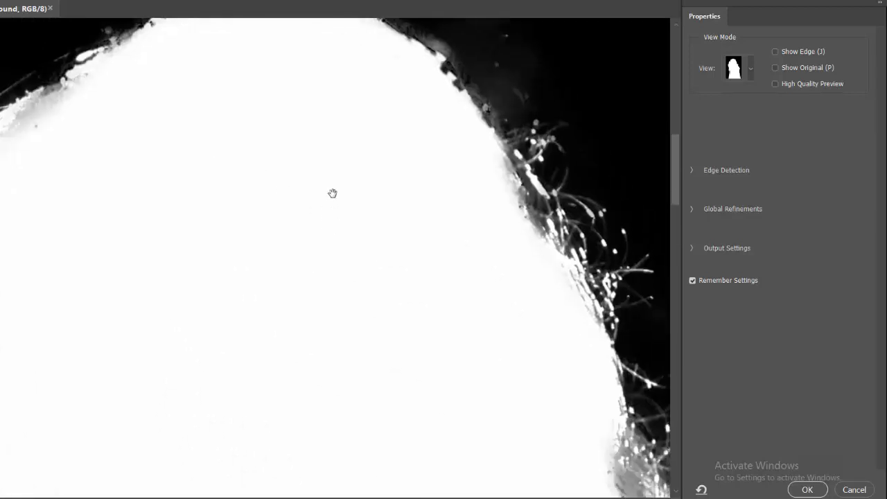
Check the hair outline at 100% zoom, then fit the whole mask on screen.
right_click(332, 193)
click(367, 211)
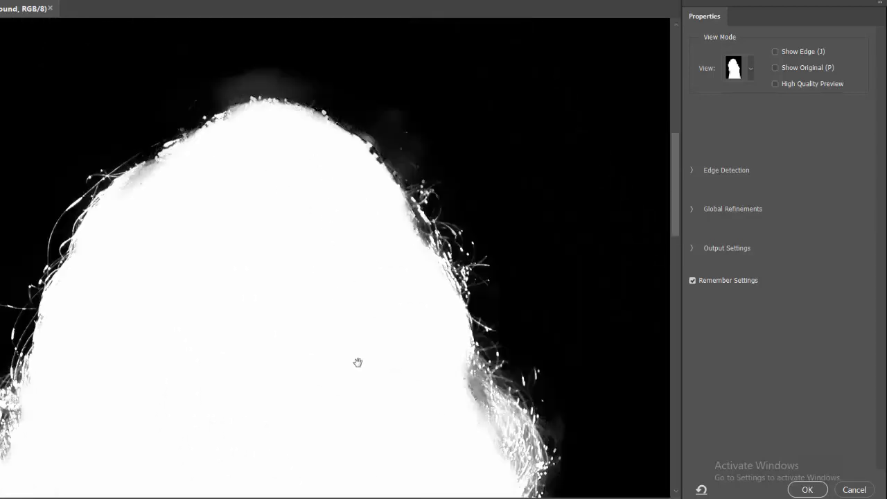
mouse_move(357, 362)
mouse_down()
mouse_move(380, 204)
mouse_move(383, 286)
mouse_up()
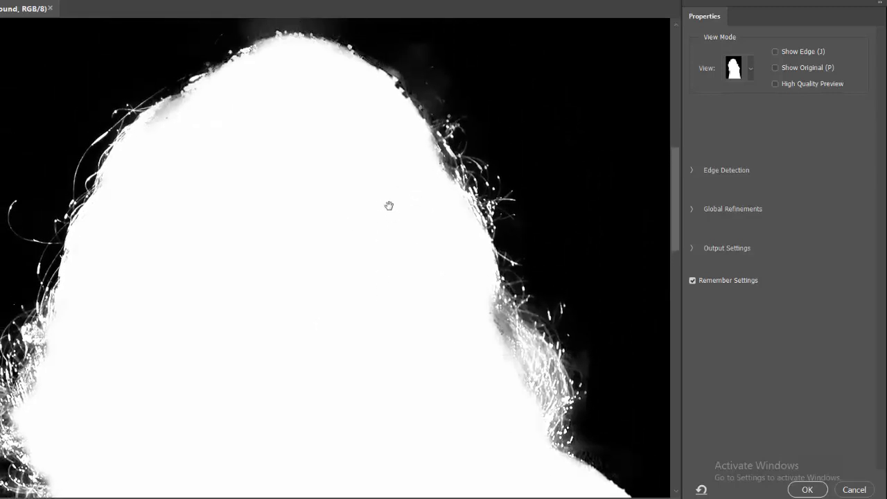
key(ctrl+0)
click(749, 68)
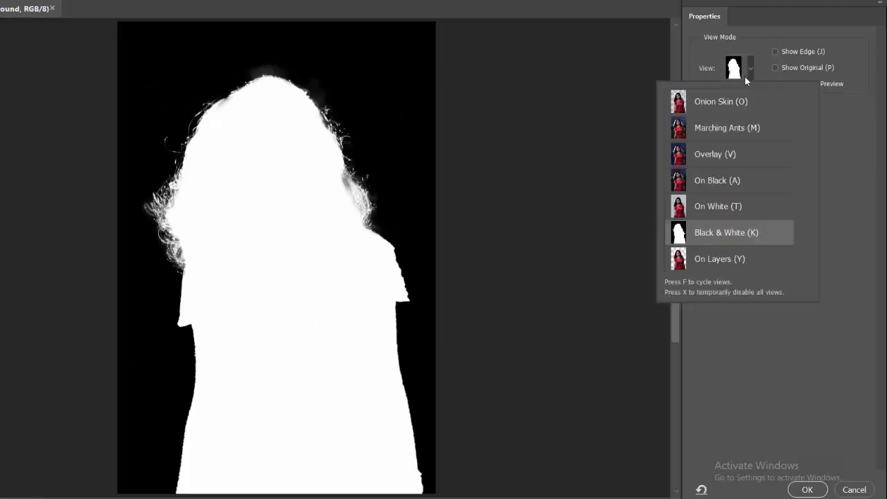
Return to Overlay view, enable Decontaminate Colors at 100%, and output the cutout to a new layer.
click(717, 157)
click(791, 356)
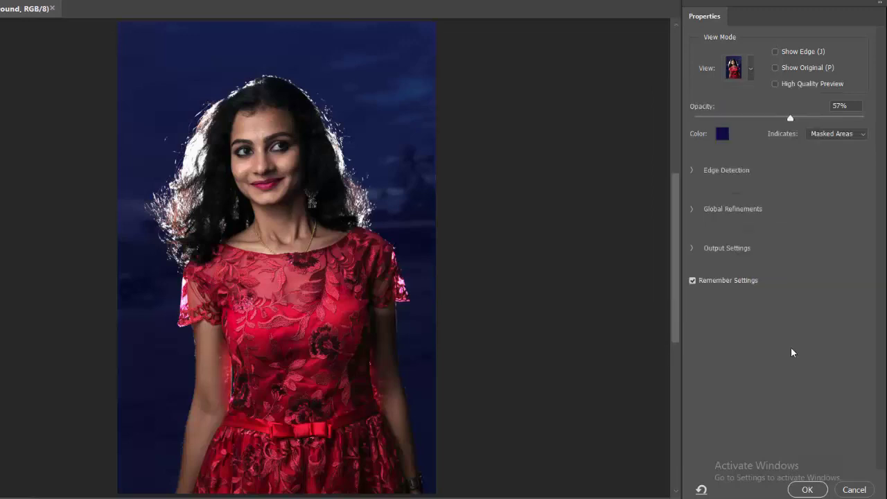
click(694, 251)
click(696, 274)
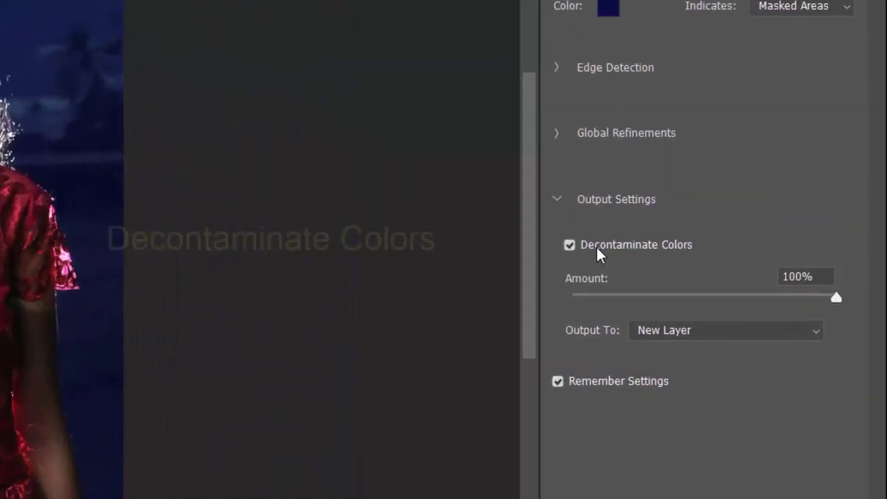
click(564, 201)
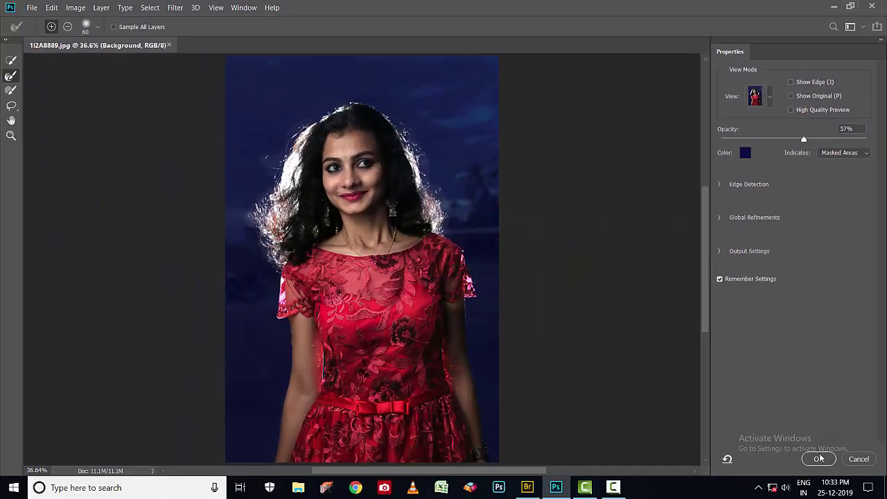
click(818, 458)
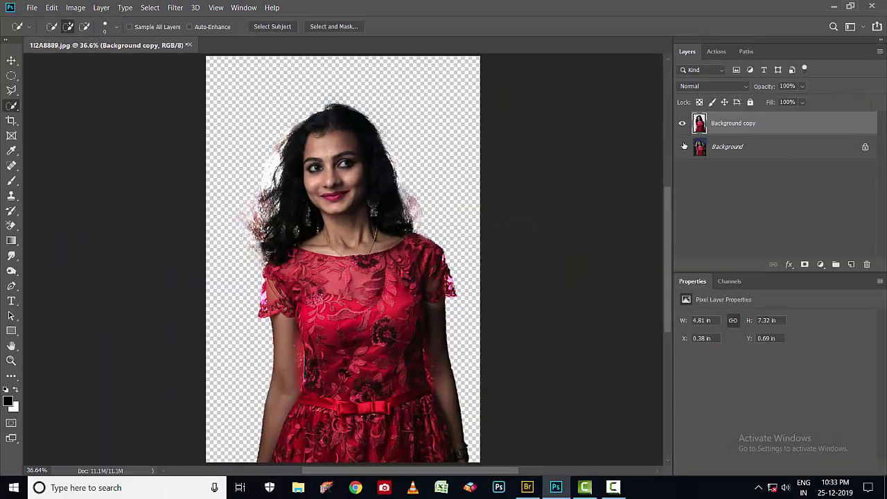
Make the Background layer visible again and reselect the Background copy cutout with the Move tool.
click(681, 147)
click(768, 149)
click(727, 122)
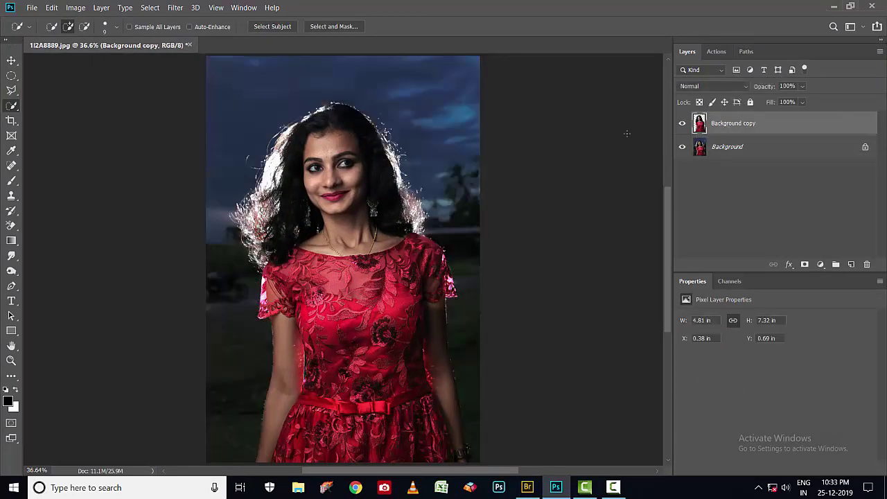
click(11, 61)
mouse_move(339, 155)
mouse_down()
mouse_move(460, 175)
mouse_move(355, 171)
mouse_move(368, 184)
mouse_up()
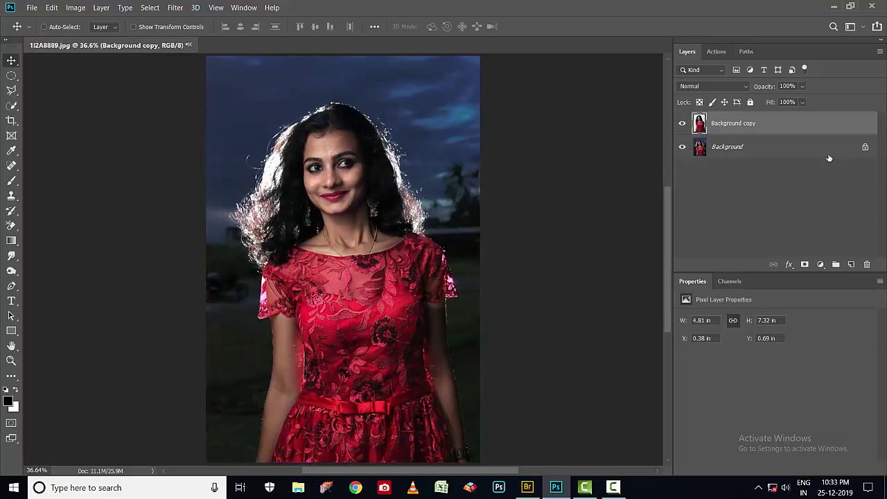
Add Layer 1 above Background, fill it with navy sampled from the sky, and reselect the cutout.
click(828, 154)
click(851, 264)
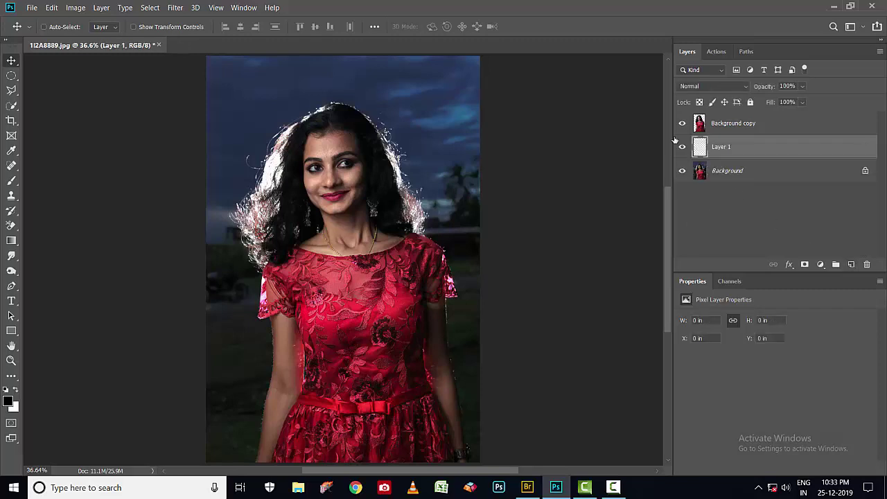
click(10, 404)
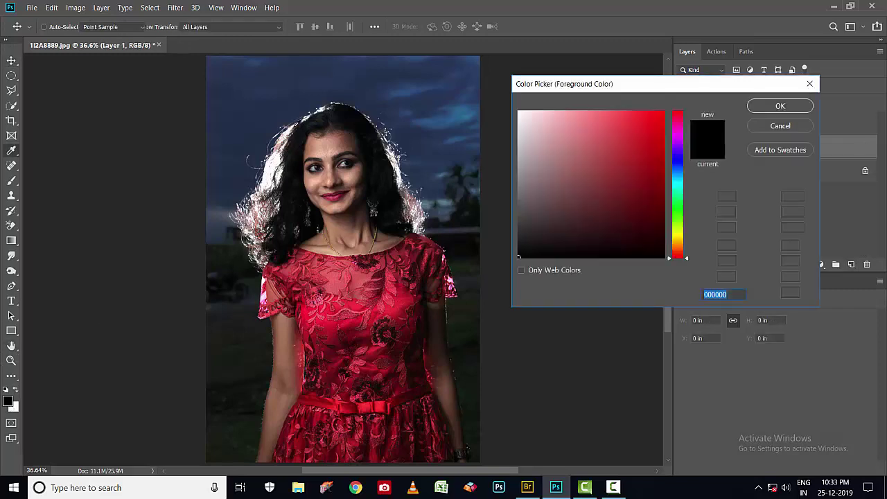
click(271, 97)
key(Return)
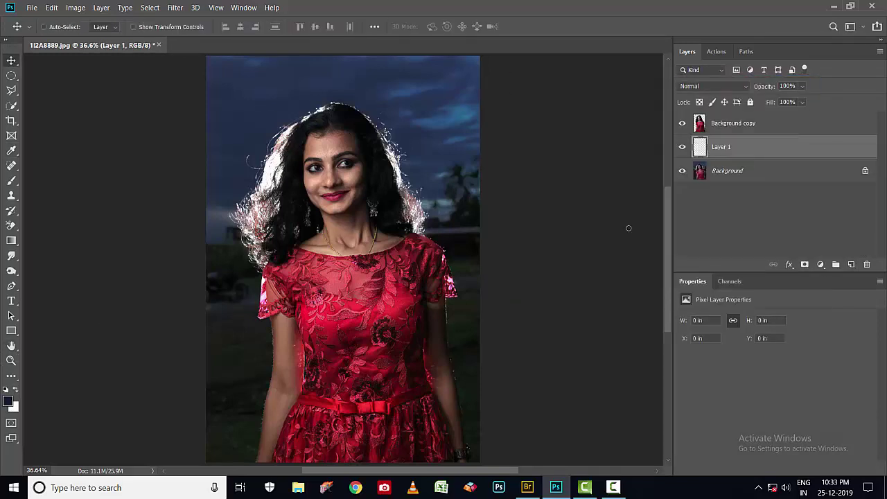
key(alt+BackSpace)
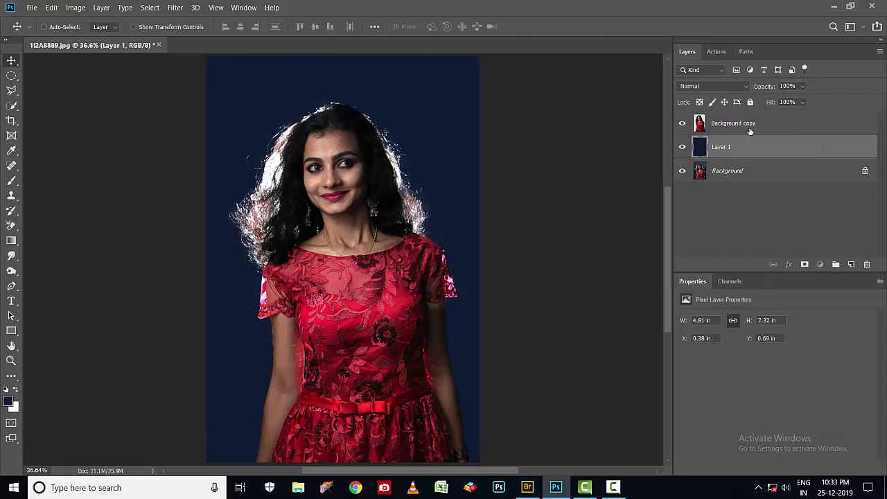
click(751, 132)
drag(216, 123, 229, 133)
Zoom into the lit hair strands and switch to the plain Eraser Tool.
drag(295, 193, 467, 302)
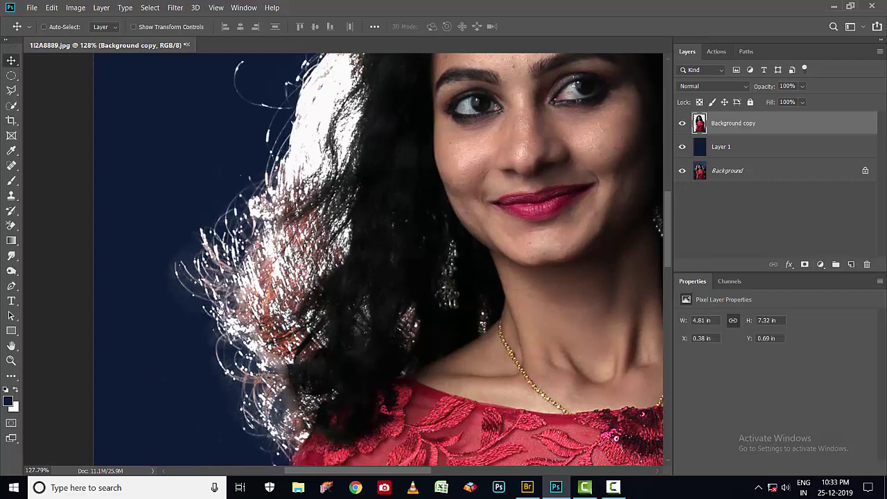
drag(134, 214, 412, 394)
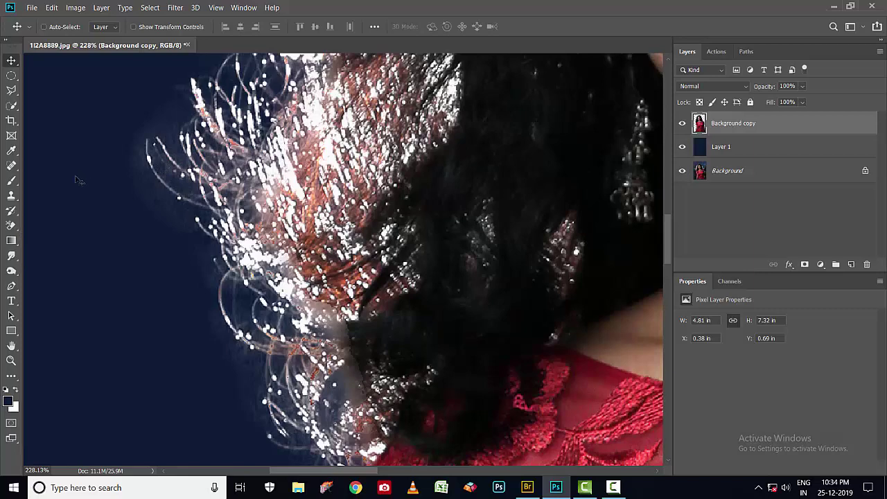
right_click(14, 276)
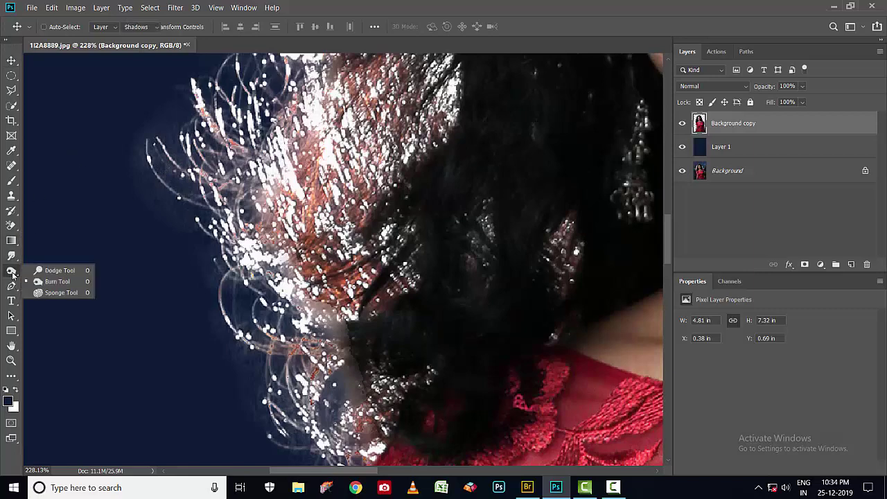
click(56, 280)
key(ctrl+1)
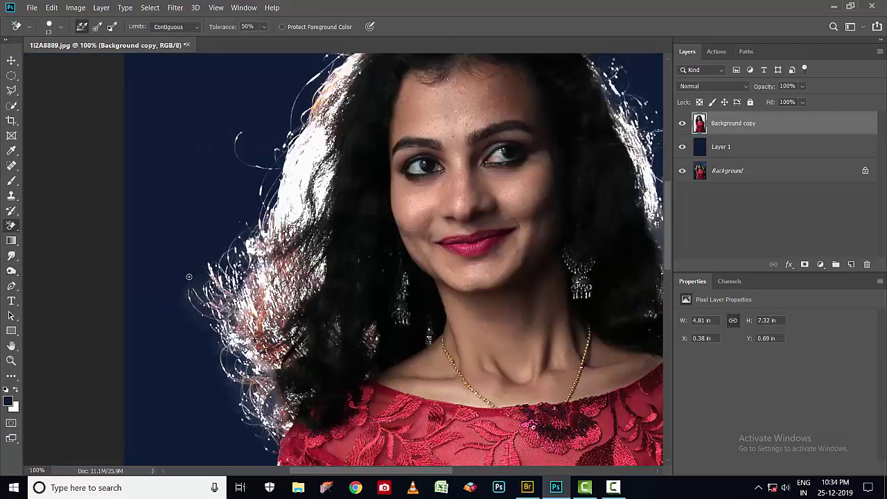
right_click(17, 229)
click(59, 224)
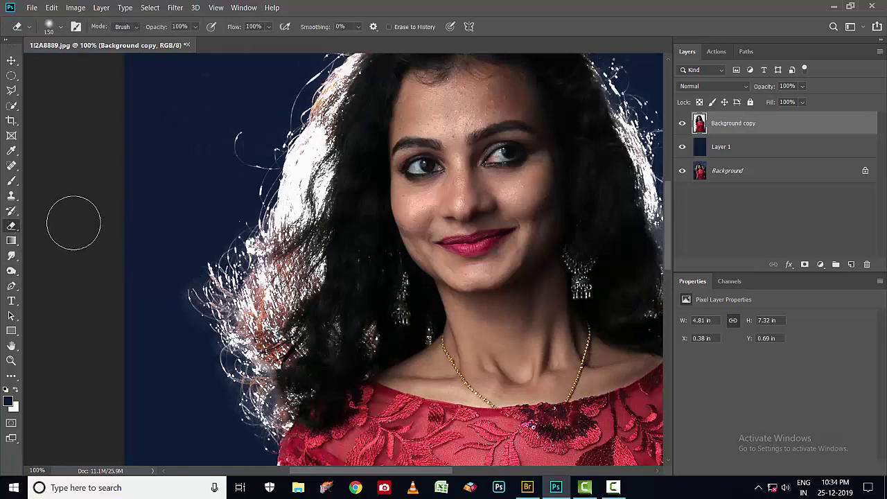
Erase stray pixels along the left hair edge with a size-60 eraser, then fit on screen.
key(bracketleft)
key(bracketleft)
key(bracketleft)
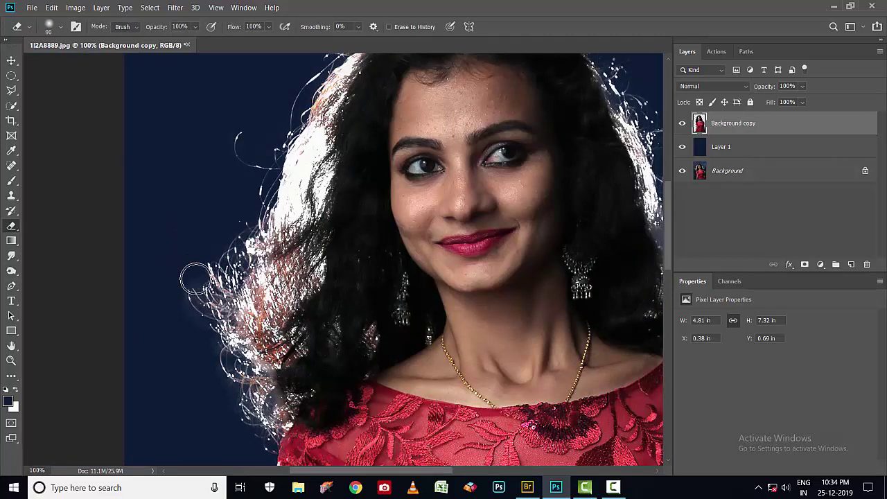
mouse_move(180, 313)
mouse_down()
mouse_move(196, 332)
mouse_move(212, 262)
mouse_up()
drag(398, 271, 292, 448)
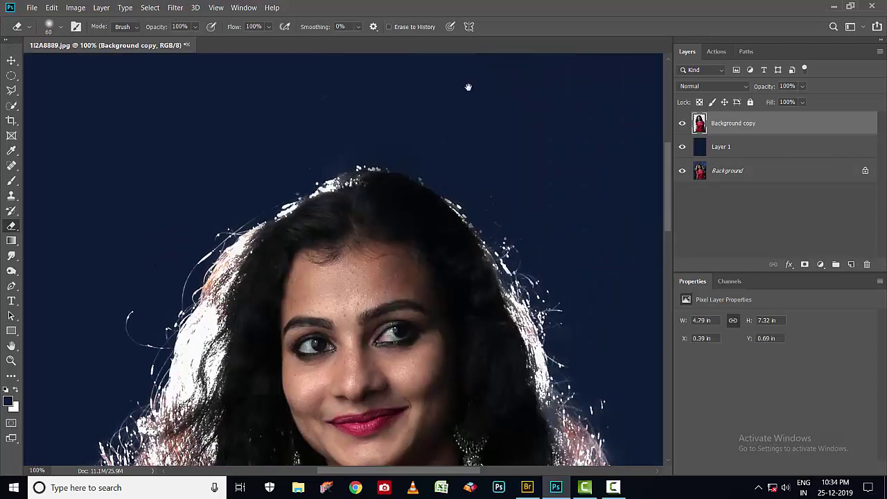
drag(581, 343, 463, 247)
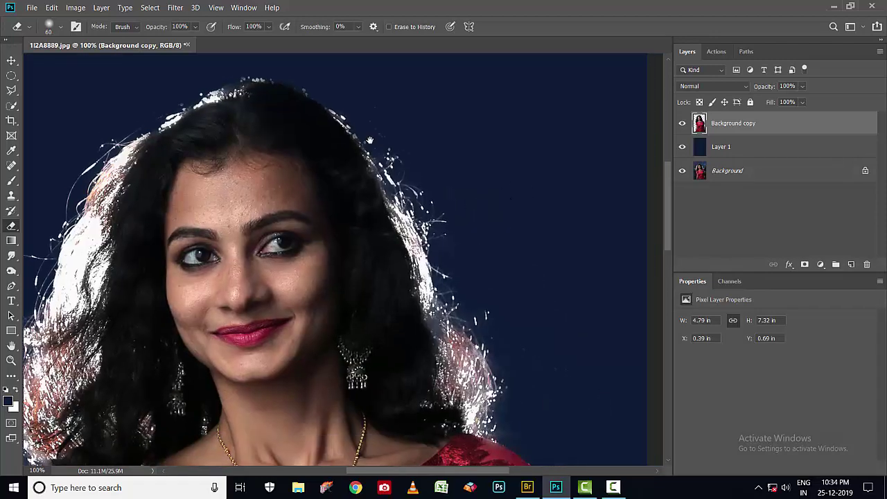
scroll(471, 236, down, 3)
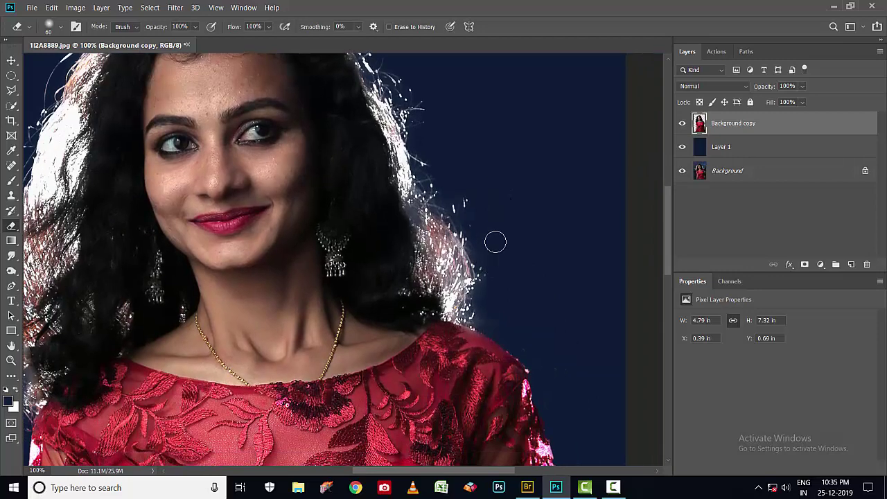
right_click(393, 267)
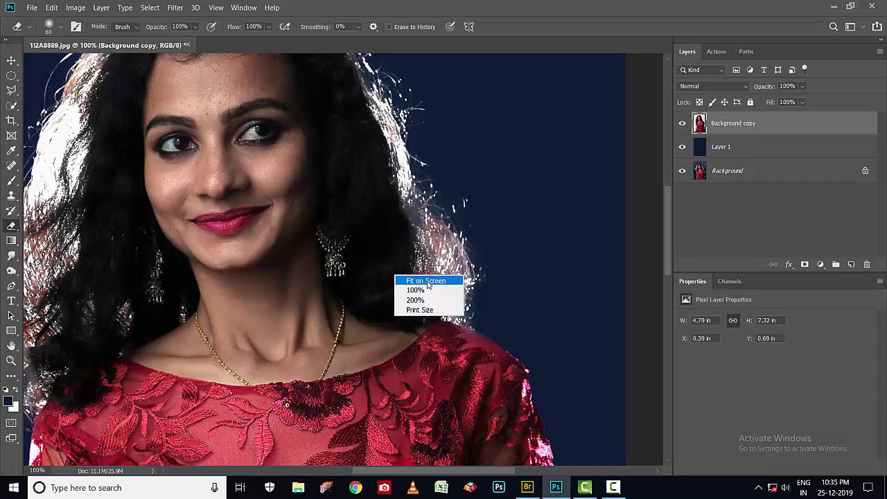
click(430, 284)
click(11, 61)
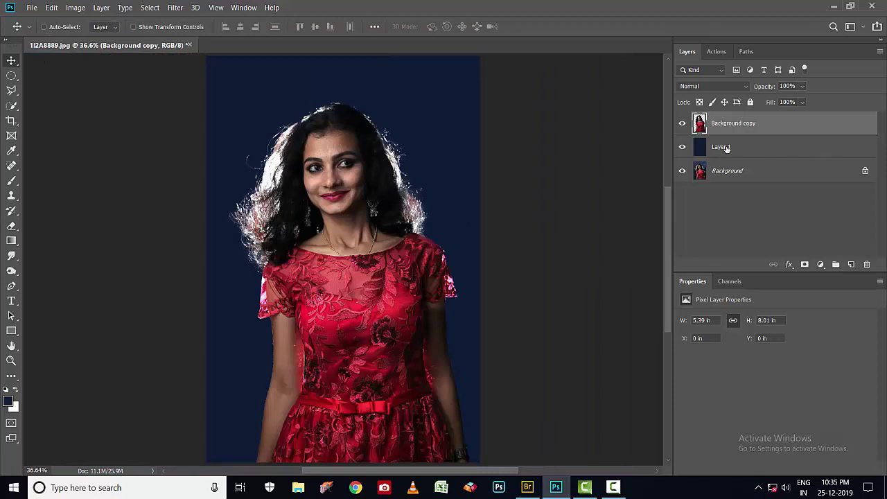
click(723, 149)
click(734, 123)
click(682, 146)
click(725, 172)
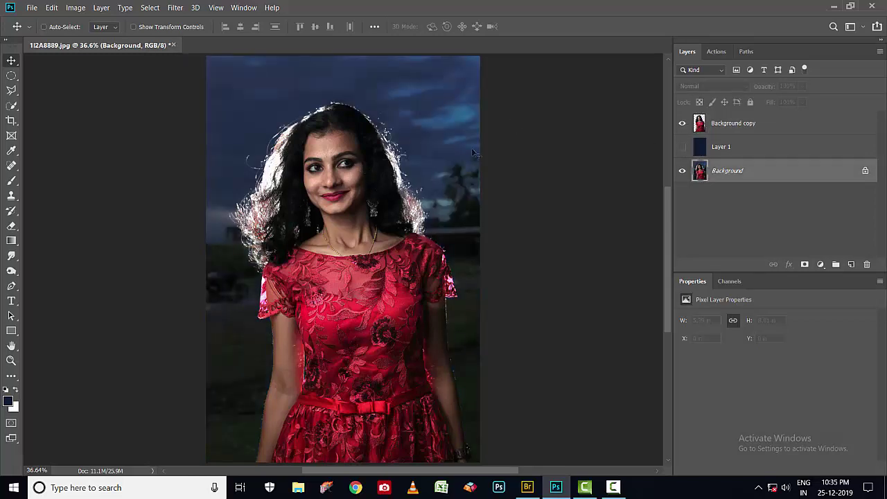
click(682, 147)
click(721, 146)
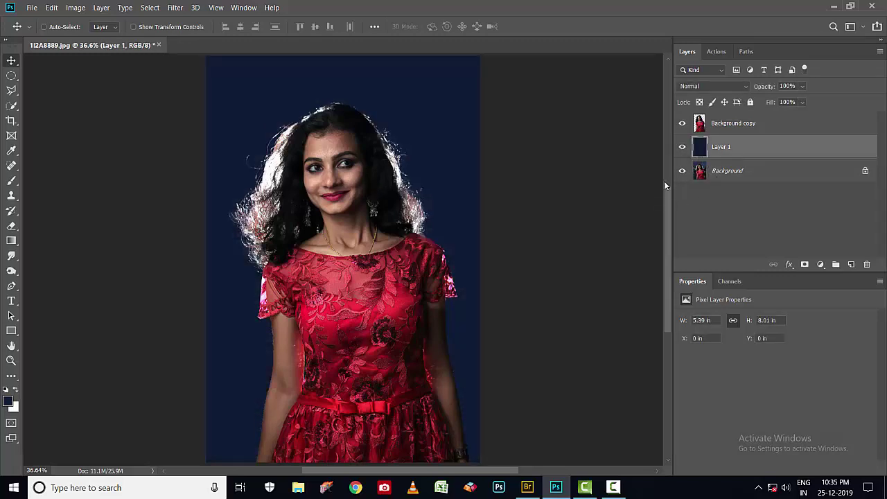